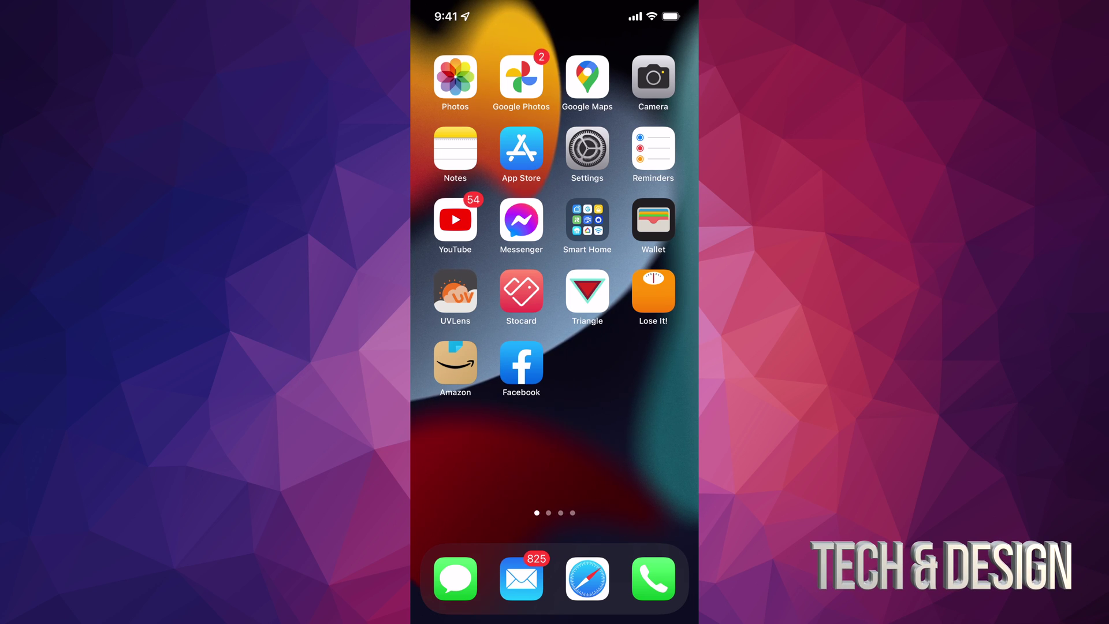
Switch back to Photos and open the Recents album
drag(554, 617, 554, 364)
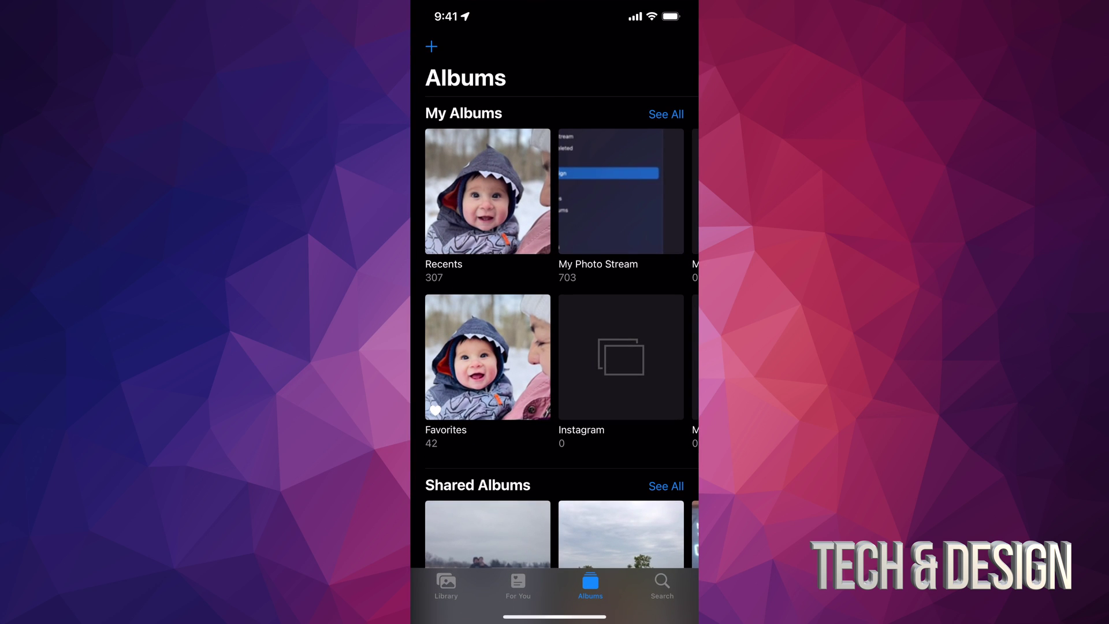
click(487, 191)
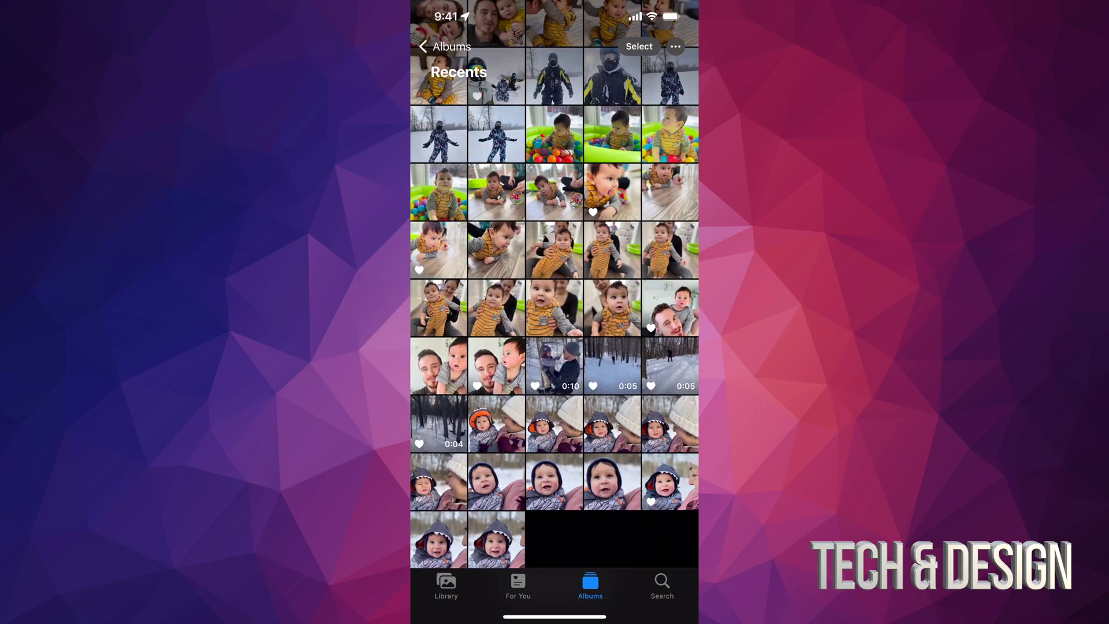
scroll(554, 311, up, 20)
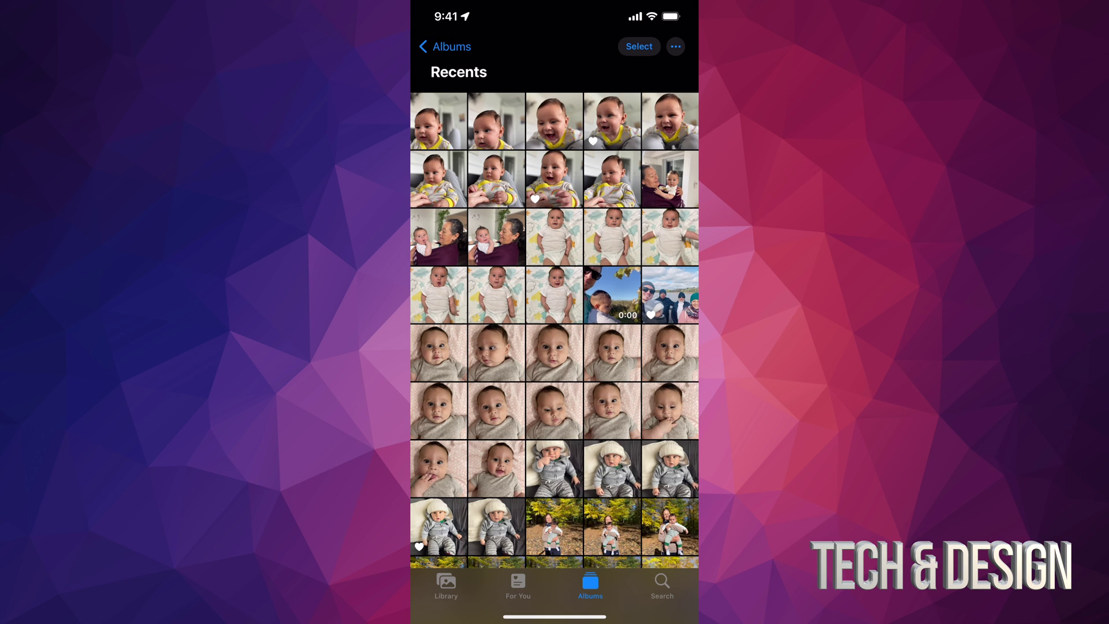
Select the first photo in Recents and confirm Delete Photo
click(638, 46)
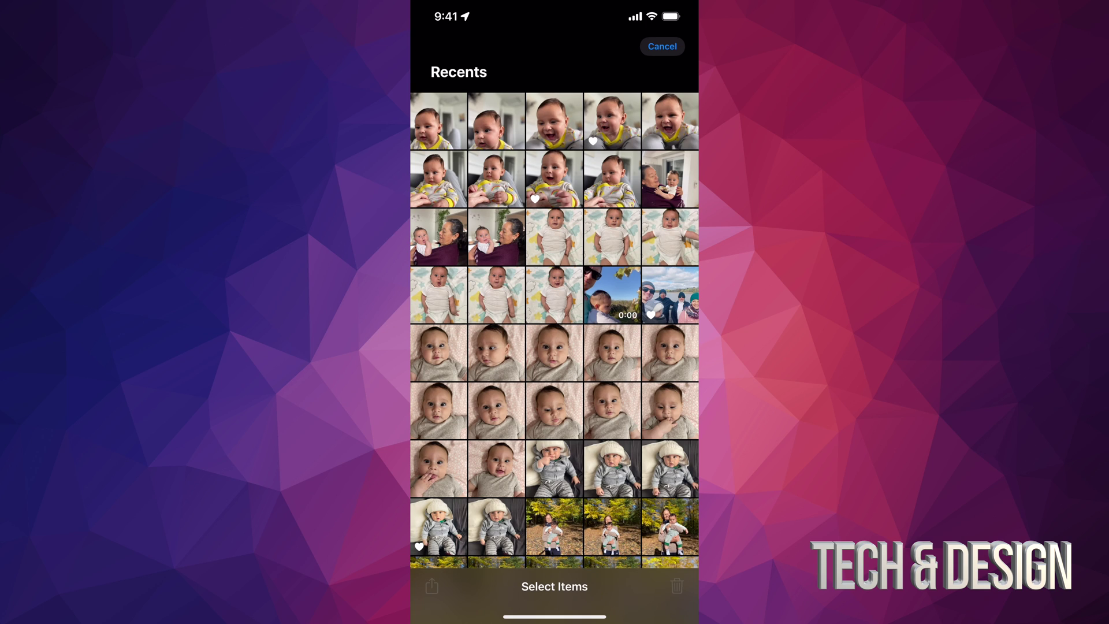
click(438, 122)
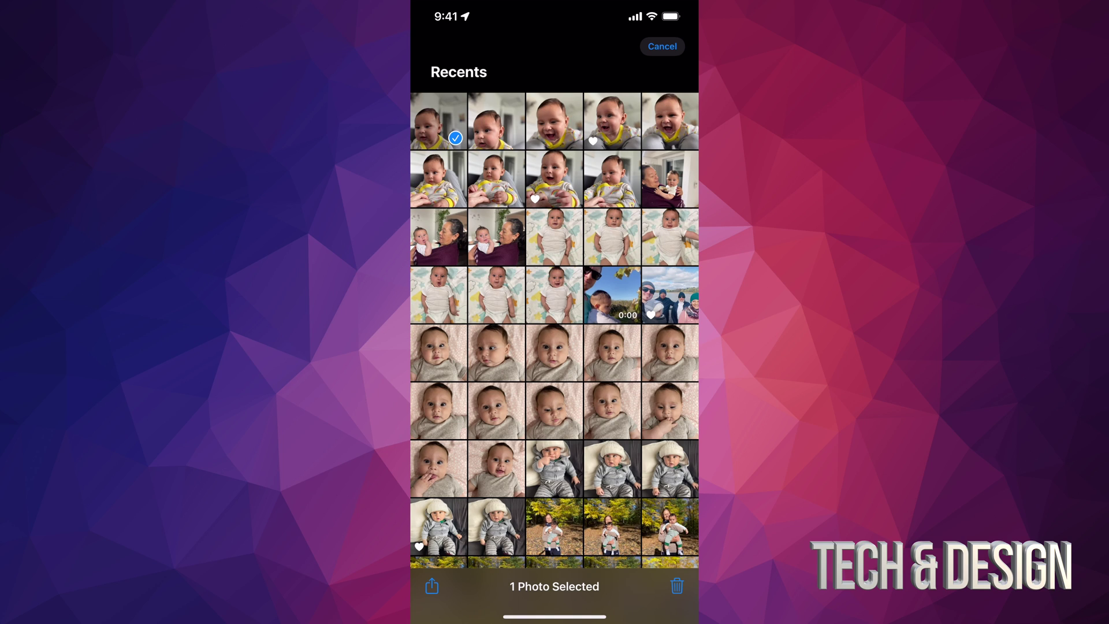
click(676, 586)
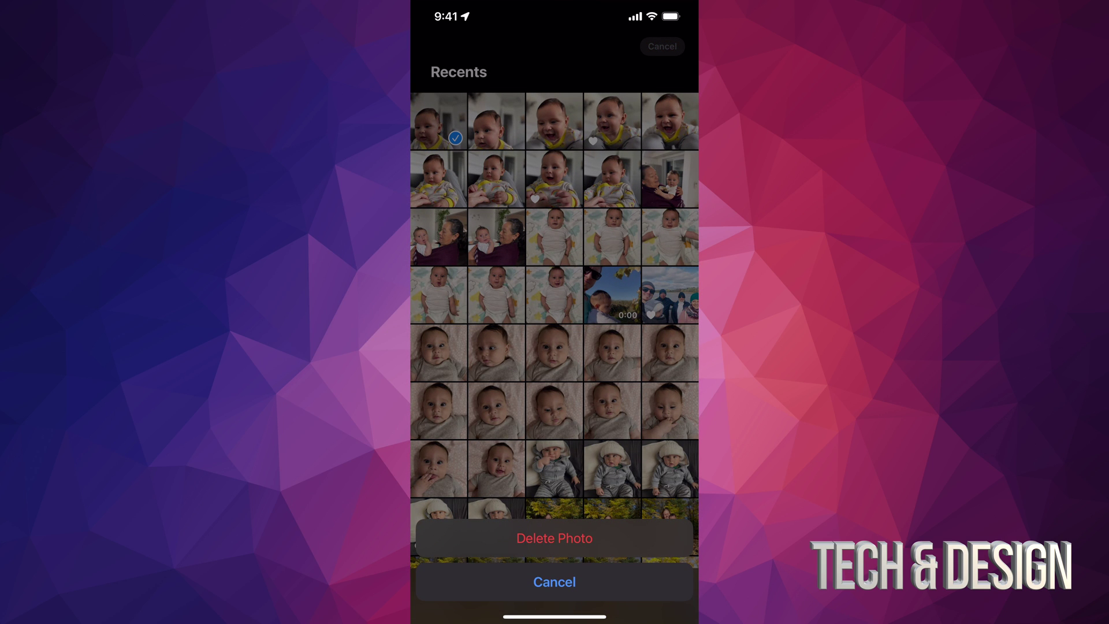
click(554, 537)
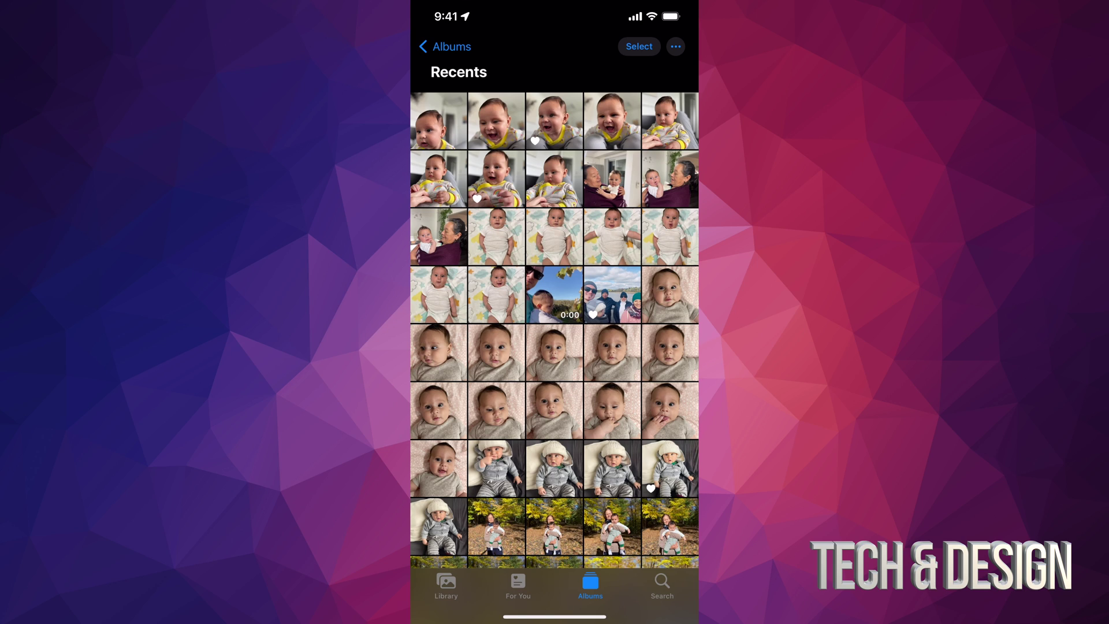
Select three photos plus the short video and confirm Delete 4 Items
click(638, 47)
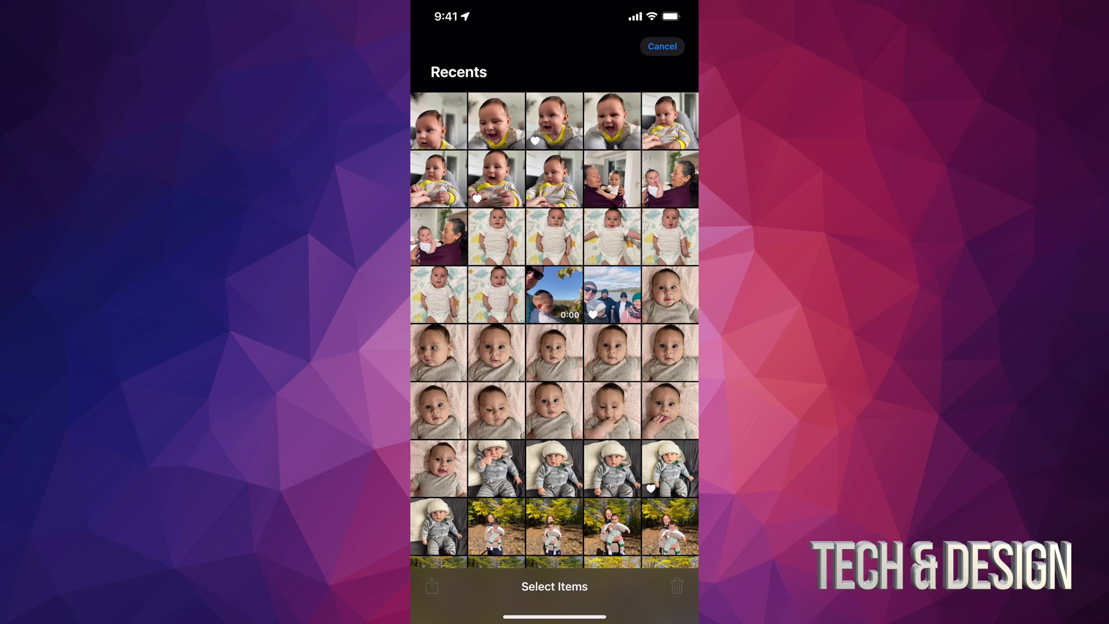
click(438, 120)
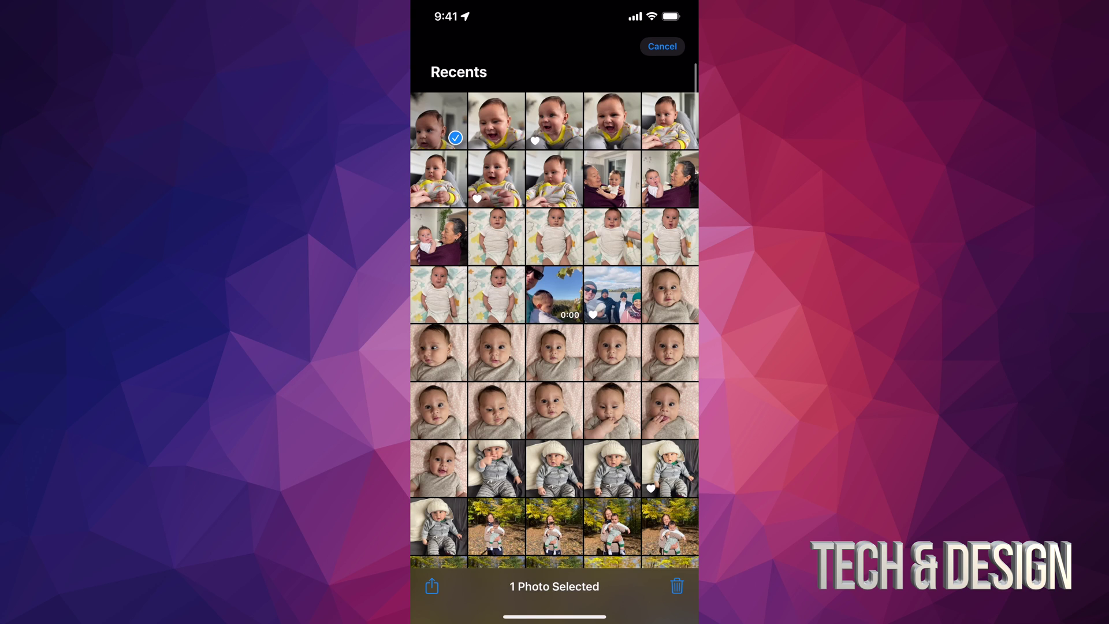
click(612, 179)
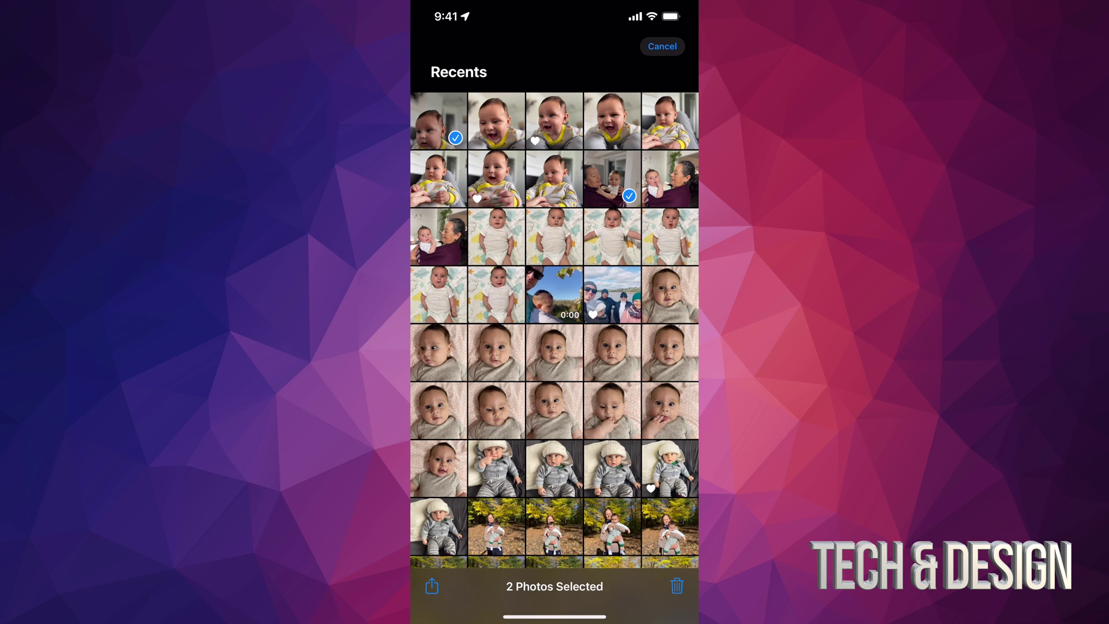
click(555, 294)
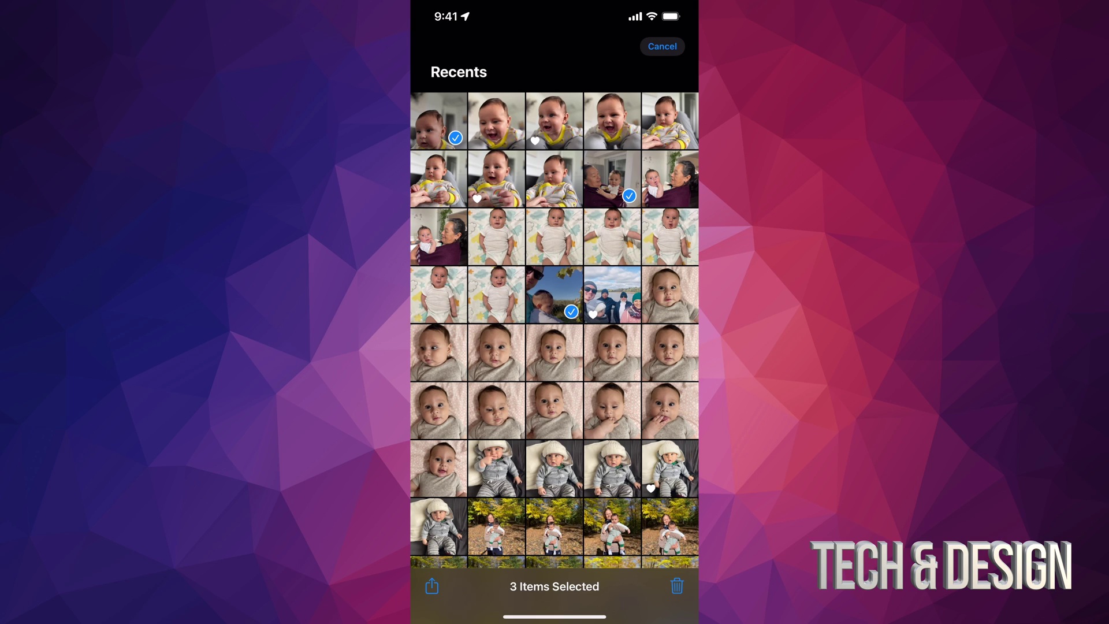
click(555, 295)
click(669, 351)
click(676, 586)
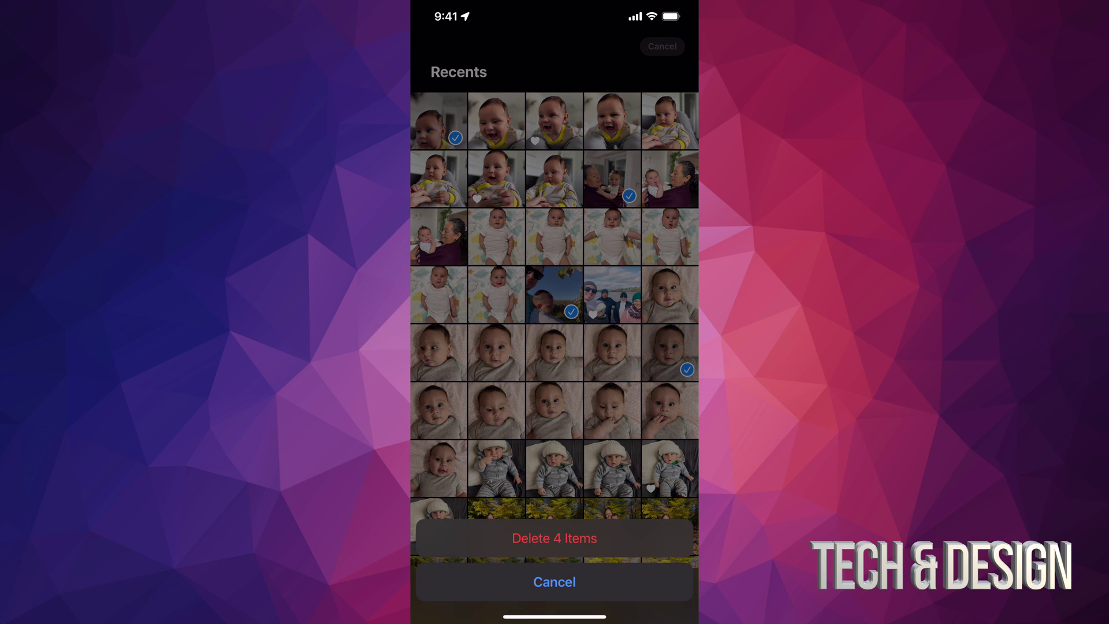
click(555, 547)
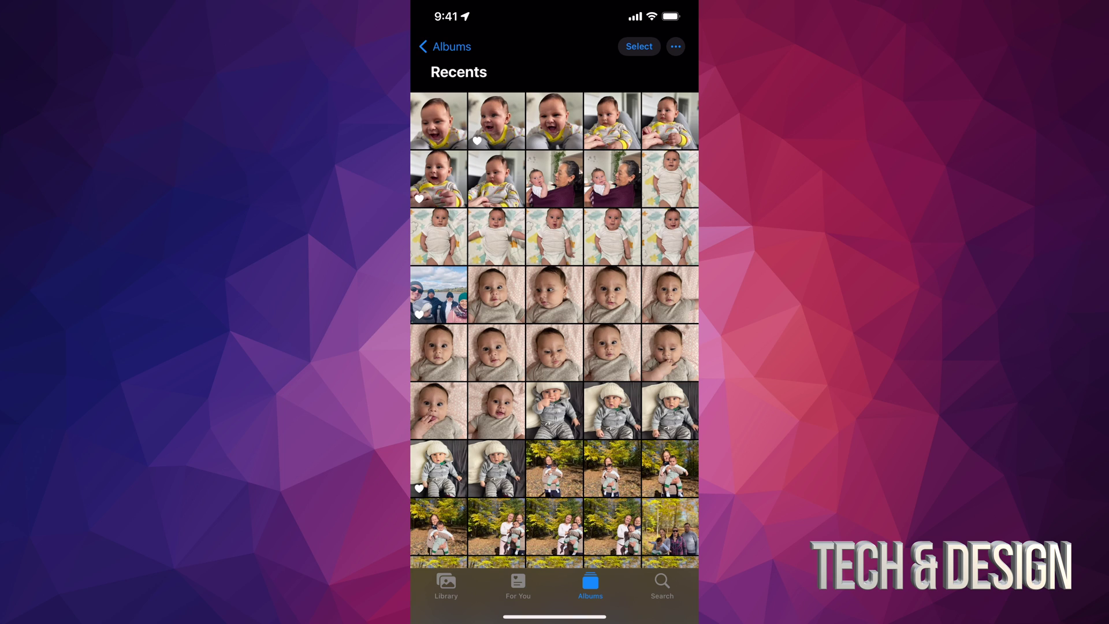
Select all 302 remaining items in Recents and confirm their deletion
click(639, 46)
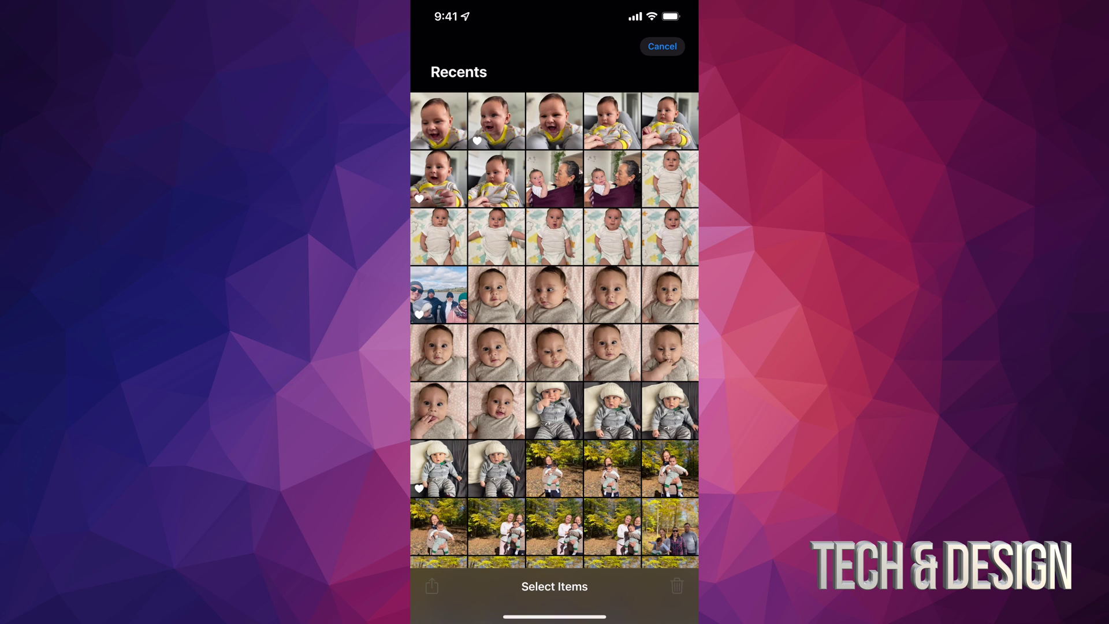
mouse_move(439, 120)
mouse_down()
mouse_move(669, 121)
mouse_move(670, 554)
mouse_up()
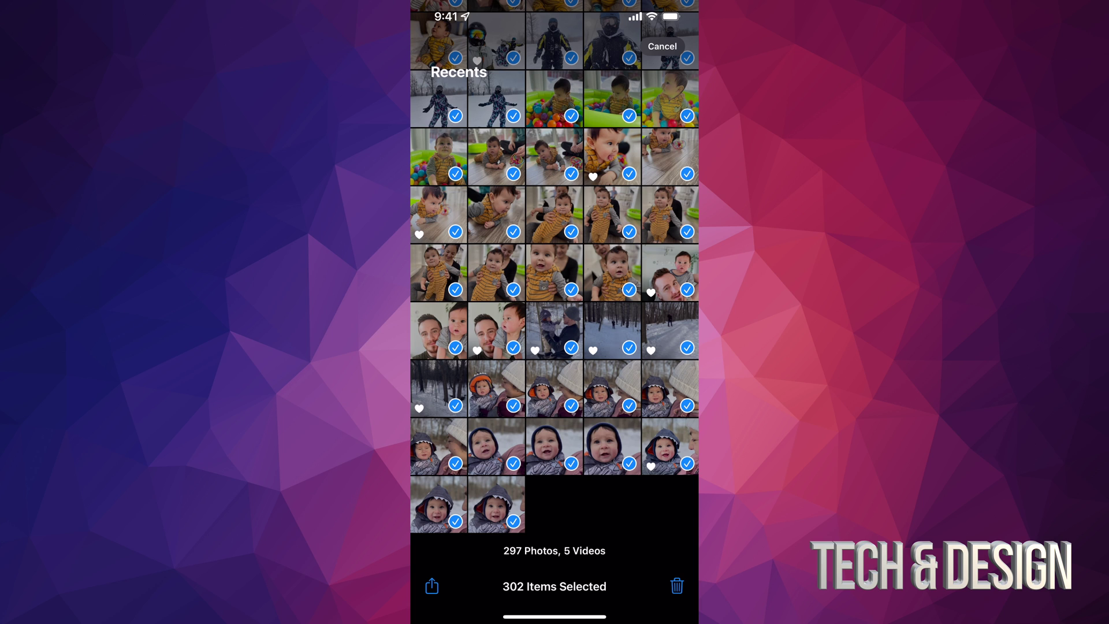
click(676, 586)
click(554, 537)
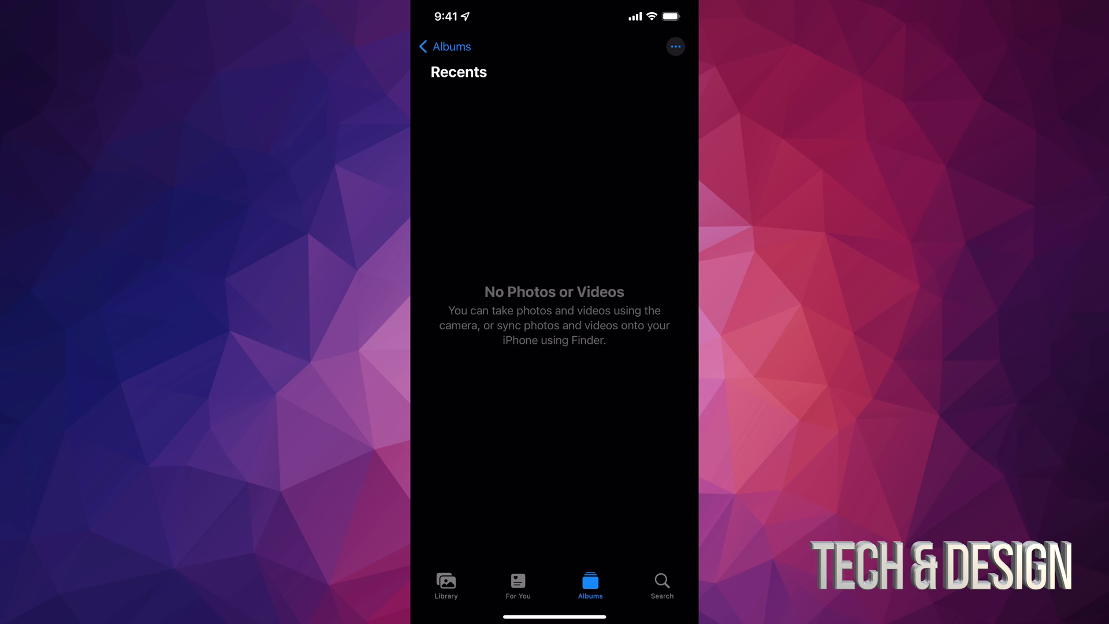
Return to Albums and open Recently Deleted under Utilities
click(445, 45)
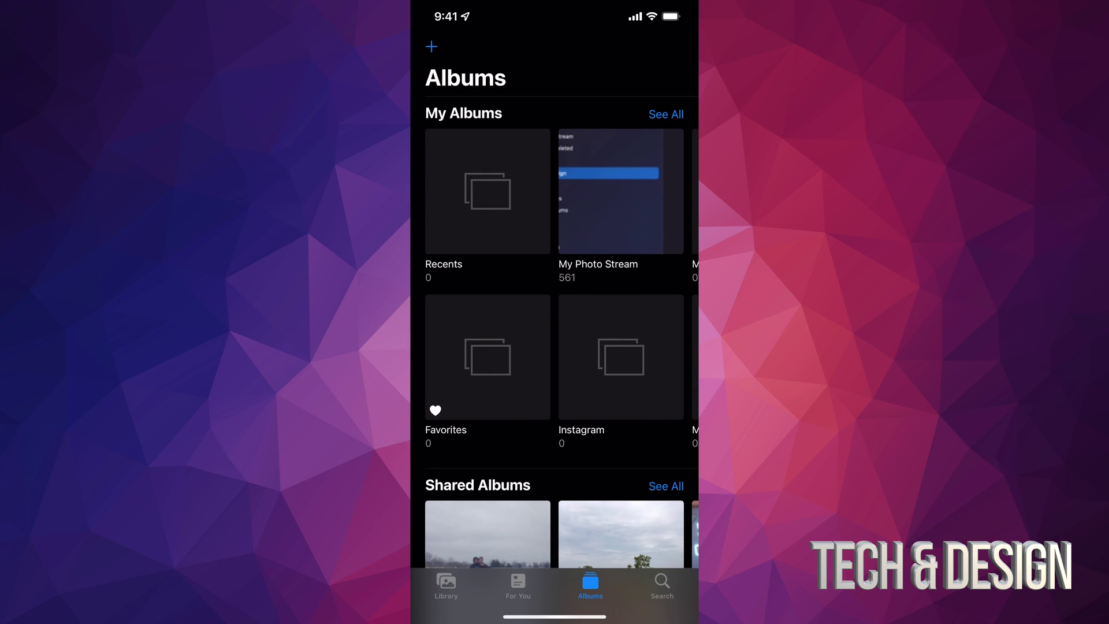
scroll(555, 311, down, 10)
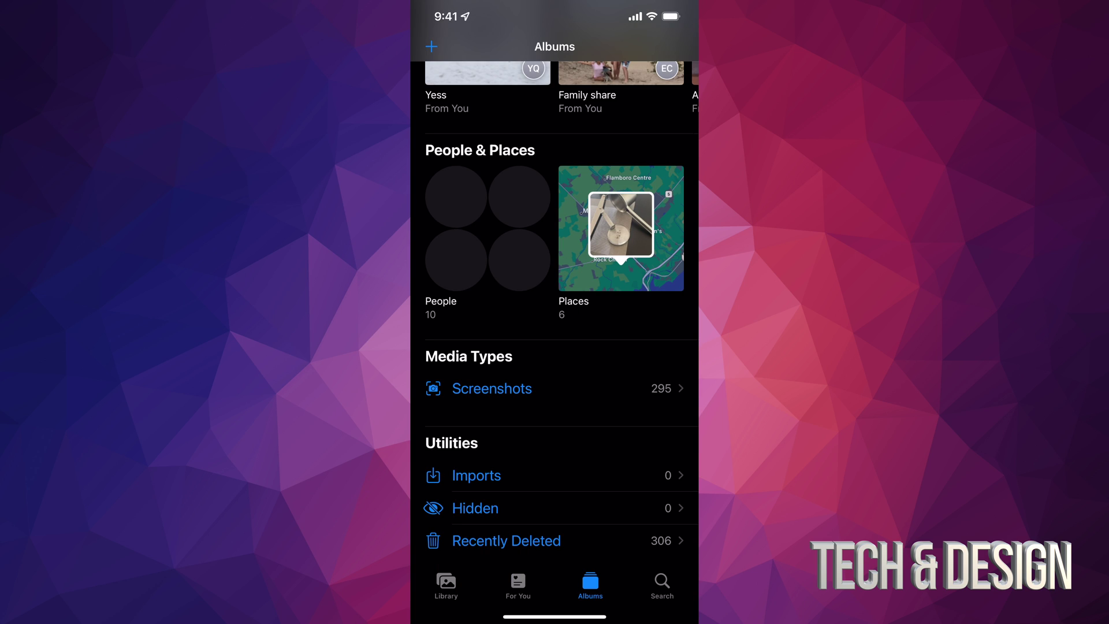
click(506, 540)
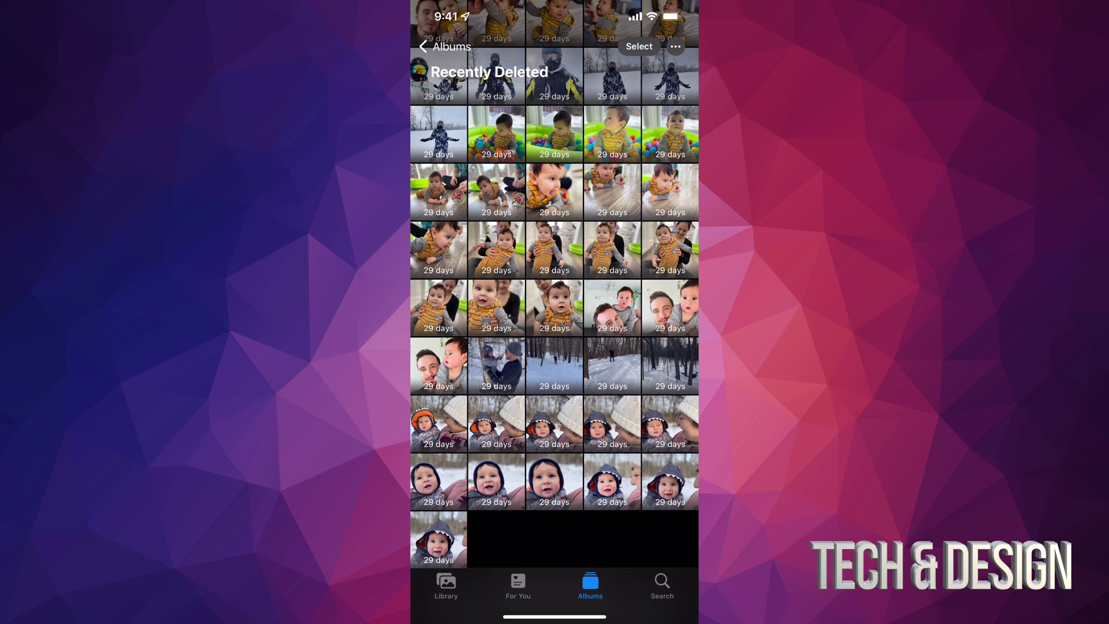
Choose Delete All in Recently Deleted, cancel once, then request Delete All again
click(638, 46)
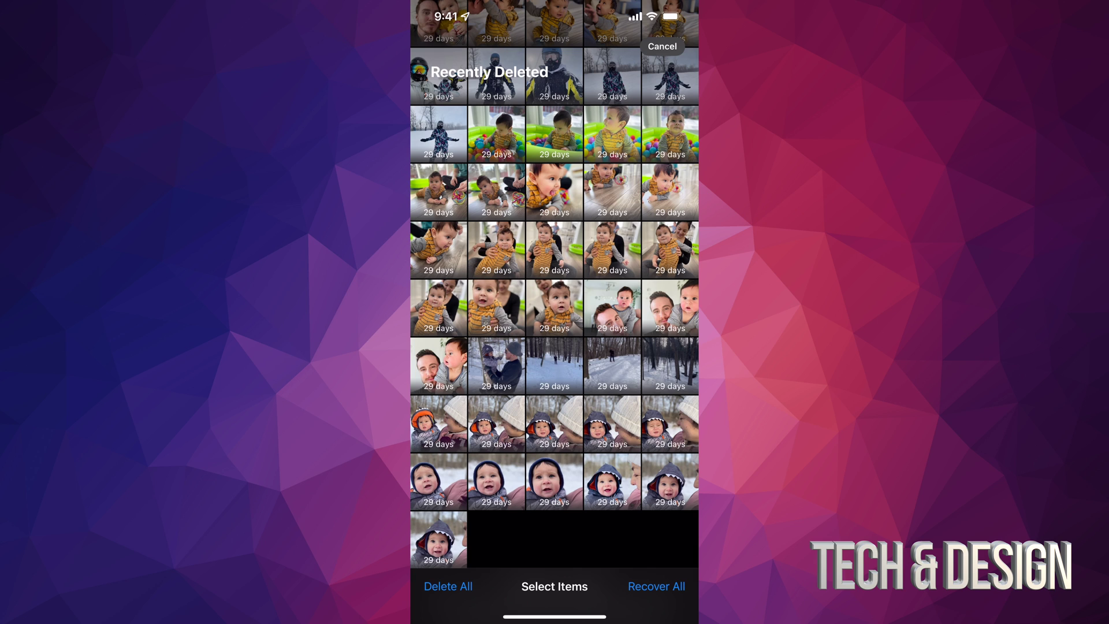
click(447, 586)
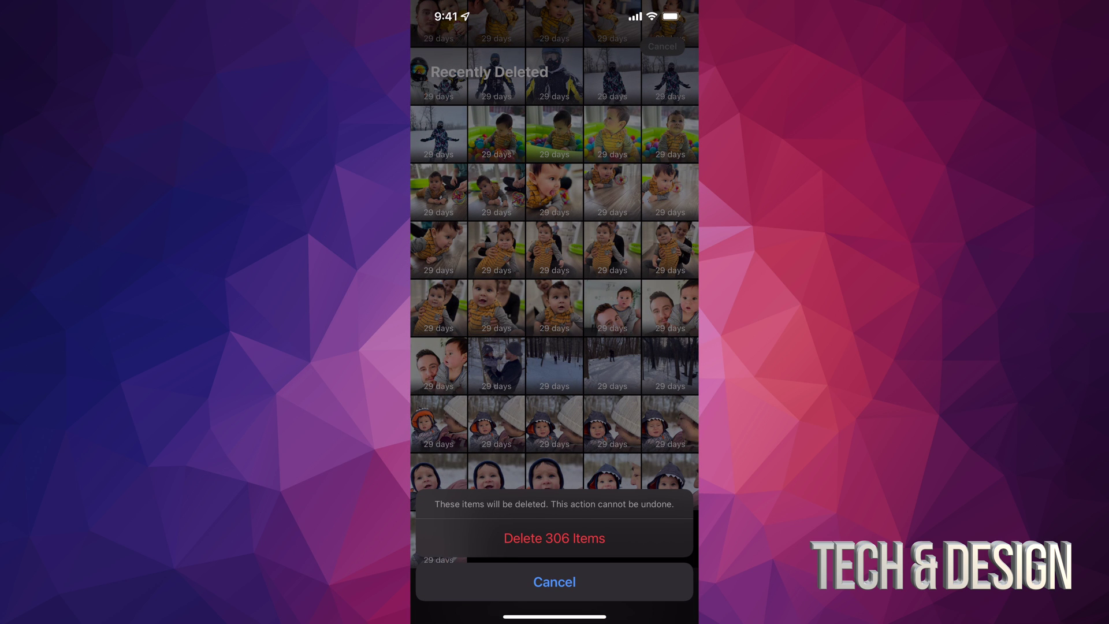
click(554, 582)
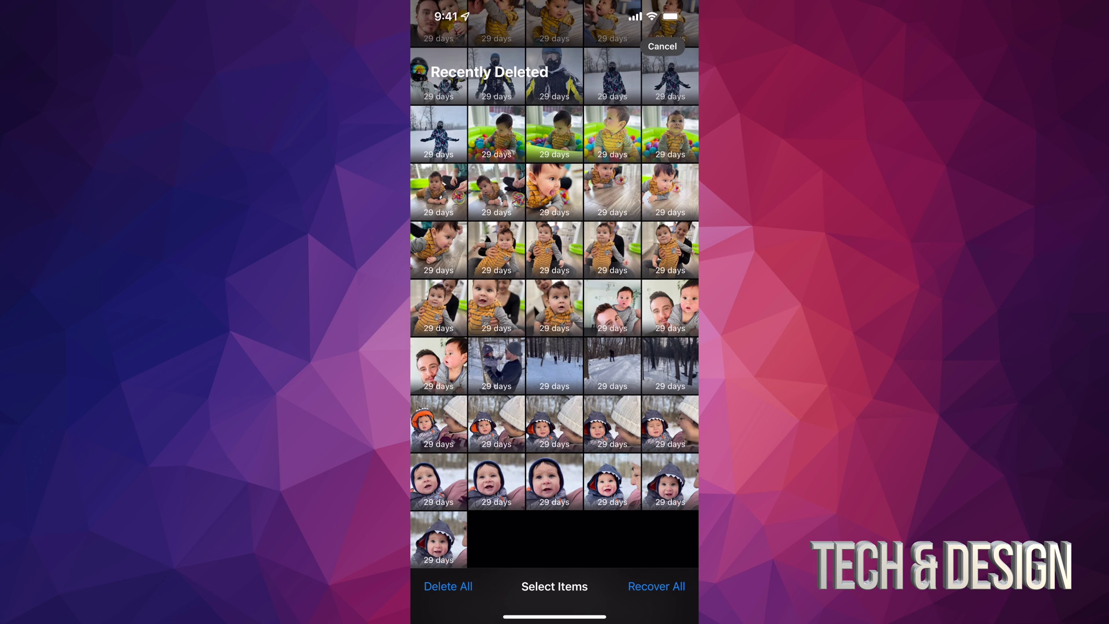
click(448, 587)
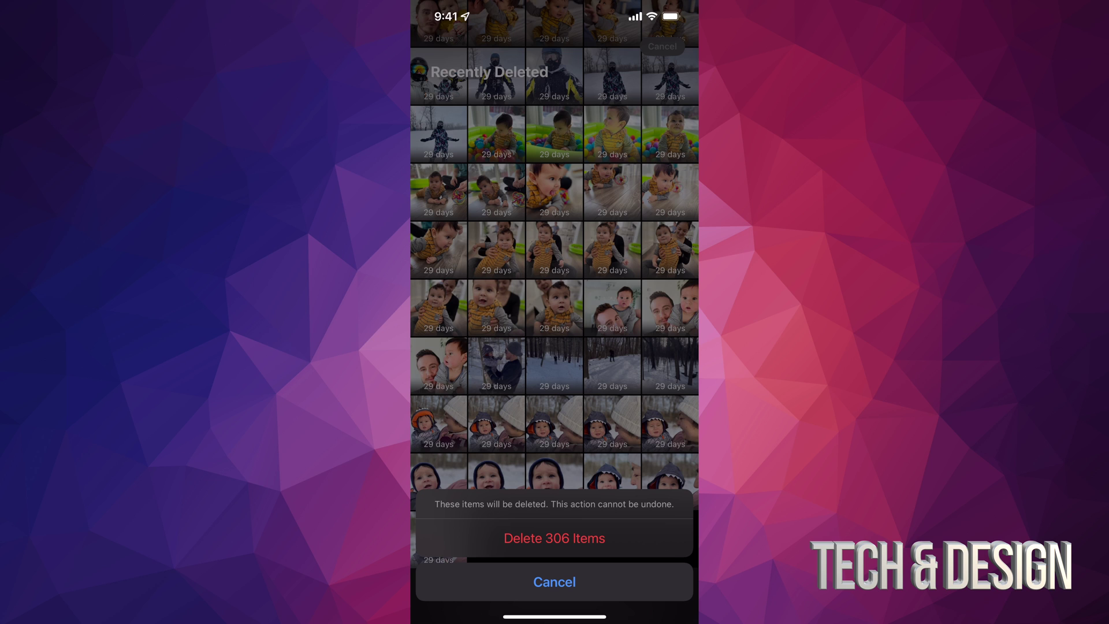
Confirm Delete 306 Items so Recently Deleted shows No Photos or Videos
click(554, 538)
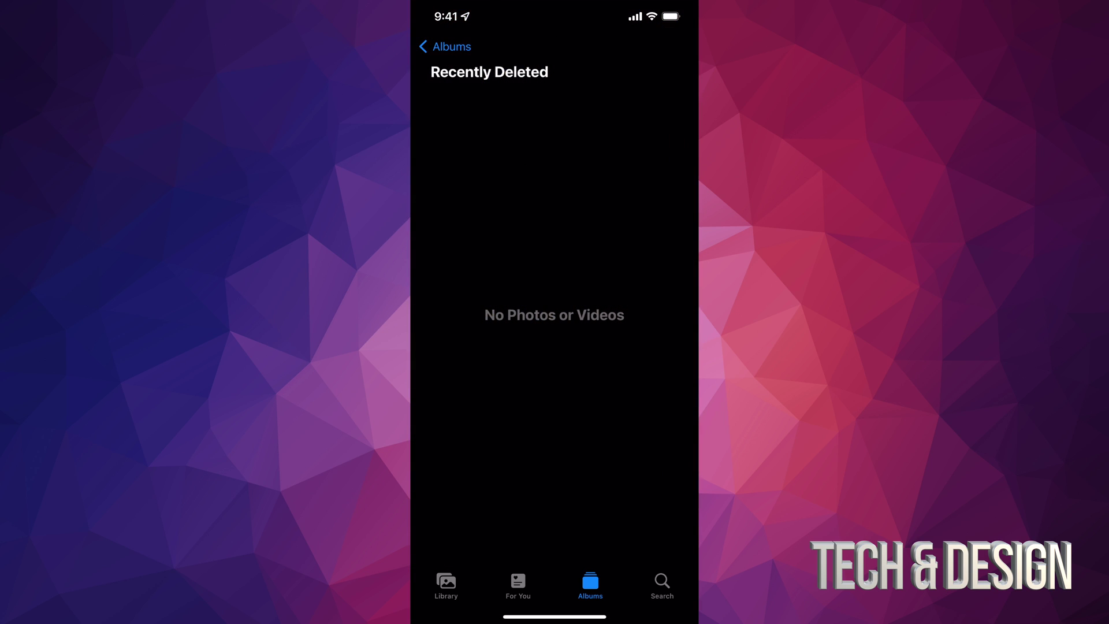